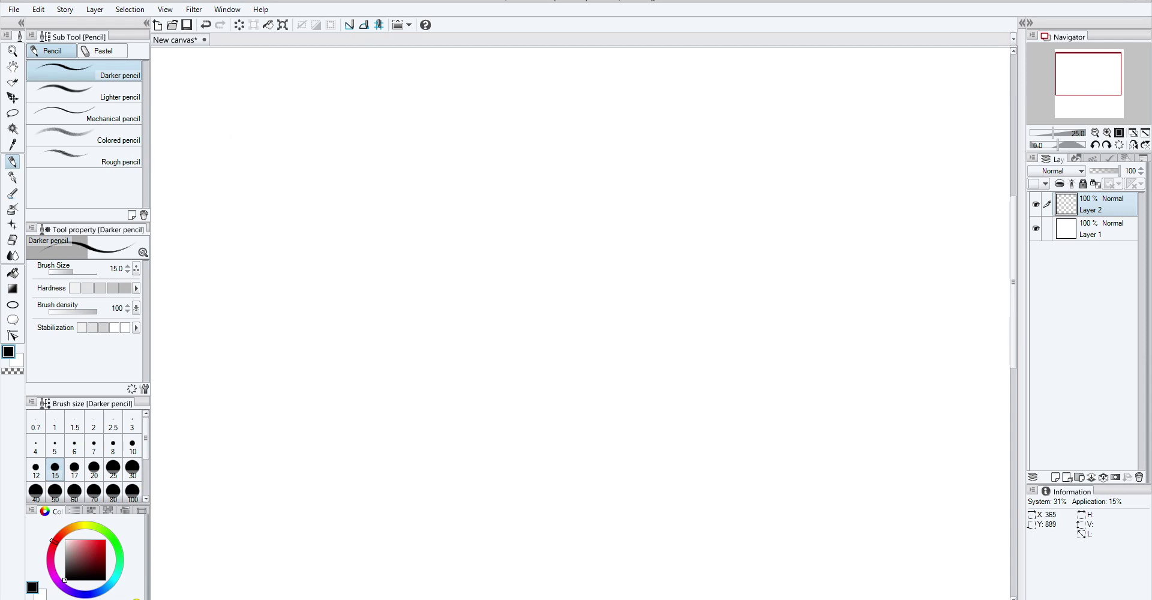
- Handwrite the 'FF I' heading at the upper left
{"action": "mouse_move", "coordinate": [251, 91]}
{"action": "left_mouse_down"}
{"action": "mouse_move", "coordinate": [255, 114]}
{"action": "mouse_move", "coordinate": [266, 87]}
{"action": "left_mouse_up"}
{"action": "left_click_drag", "start_coordinate": [255, 103], "coordinate": [278, 107]}
{"action": "left_click_drag", "start_coordinate": [273, 90], "coordinate": [289, 94]}
{"action": "left_click_drag", "start_coordinate": [300, 80], "coordinate": [310, 101]}
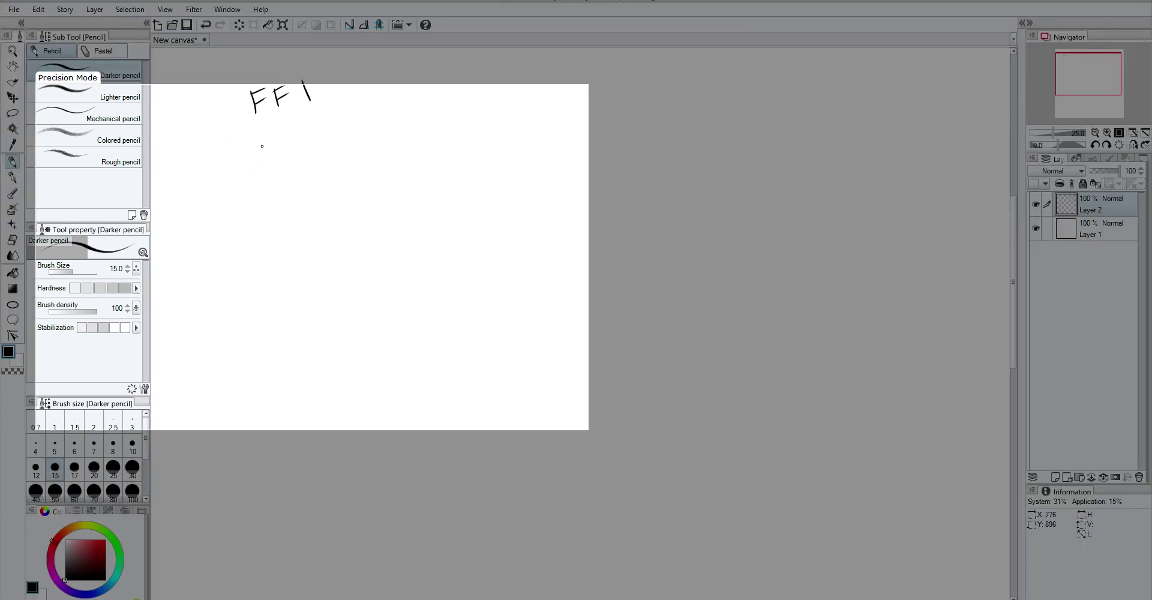
- Write 'Turn start', 'each hero choose act' and 'all execute' on lines beneath the heading
{"action": "left_click_drag", "start_coordinate": [257, 144], "coordinate": [266, 143]}
{"action": "mouse_move", "coordinate": [262, 145]}
{"action": "left_mouse_down"}
{"action": "mouse_move", "coordinate": [260, 161]}
{"action": "mouse_move", "coordinate": [311, 132]}
{"action": "left_mouse_up"}
{"action": "left_click_drag", "start_coordinate": [311, 133], "coordinate": [328, 133]}
{"action": "left_click_drag", "start_coordinate": [324, 129], "coordinate": [334, 123]}
{"action": "mouse_move", "coordinate": [273, 177]}
{"action": "left_mouse_down"}
{"action": "mouse_move", "coordinate": [332, 150]}
{"action": "mouse_move", "coordinate": [309, 180]}
{"action": "mouse_move", "coordinate": [346, 160]}
{"action": "left_mouse_up"}
{"action": "left_click_drag", "start_coordinate": [350, 154], "coordinate": [354, 159]}
{"action": "left_click_drag", "start_coordinate": [360, 150], "coordinate": [364, 153]}
{"action": "left_click_drag", "start_coordinate": [360, 148], "coordinate": [367, 146]}
{"action": "left_click_drag", "start_coordinate": [297, 217], "coordinate": [322, 202]}
{"action": "left_click_drag", "start_coordinate": [318, 200], "coordinate": [346, 182]}
{"action": "left_click_drag", "start_coordinate": [347, 182], "coordinate": [355, 182]}
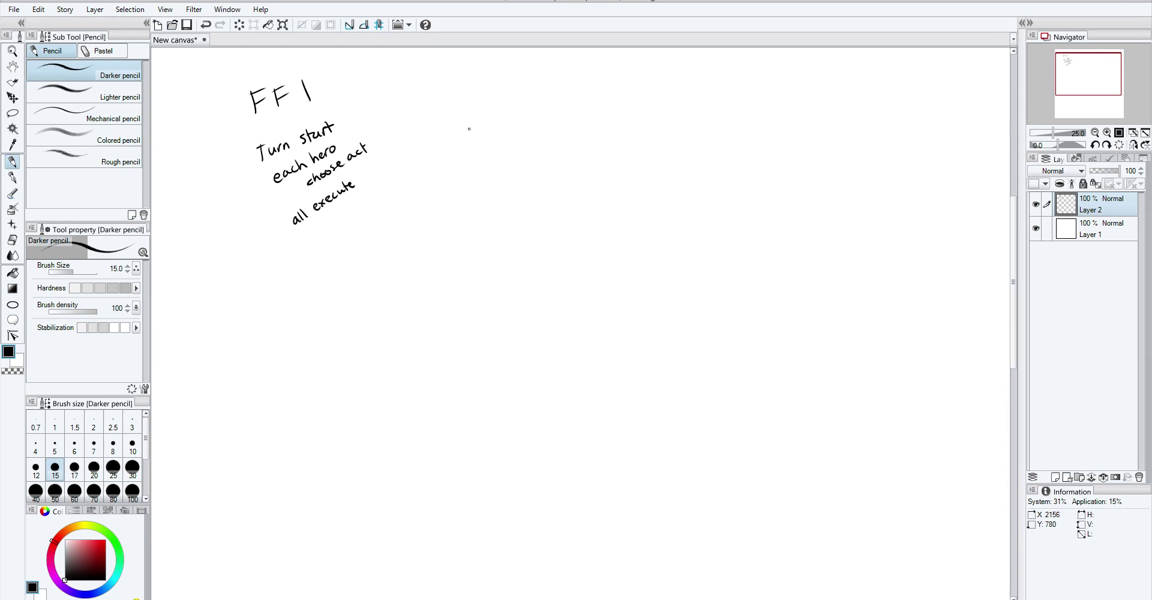
- Write the 'ATB' heading right of FF I and draw four clock circles under it
{"action": "mouse_move", "coordinate": [448, 118]}
{"action": "left_mouse_down"}
{"action": "mouse_move", "coordinate": [464, 118]}
{"action": "mouse_move", "coordinate": [461, 108]}
{"action": "left_mouse_up"}
{"action": "left_click_drag", "start_coordinate": [471, 97], "coordinate": [474, 117]}
{"action": "mouse_move", "coordinate": [461, 96]}
{"action": "left_mouse_down"}
{"action": "mouse_move", "coordinate": [477, 92]}
{"action": "mouse_move", "coordinate": [486, 117]}
{"action": "left_mouse_up"}
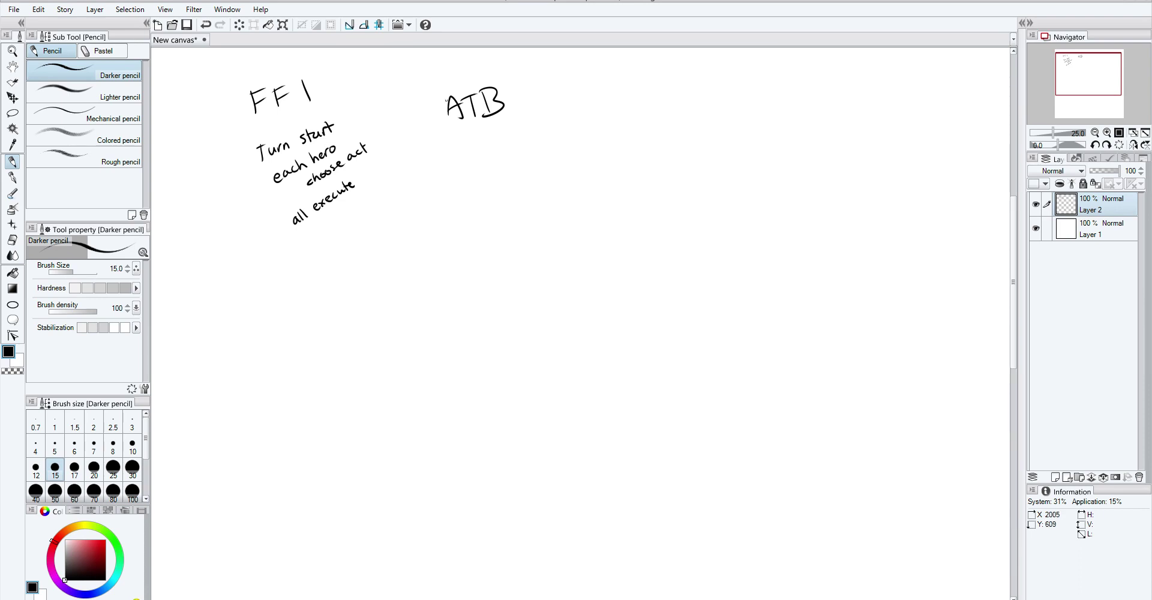
{"action": "mouse_move", "coordinate": [460, 138]}
{"action": "left_mouse_down"}
{"action": "mouse_move", "coordinate": [508, 127]}
{"action": "mouse_move", "coordinate": [540, 133]}
{"action": "left_mouse_up"}
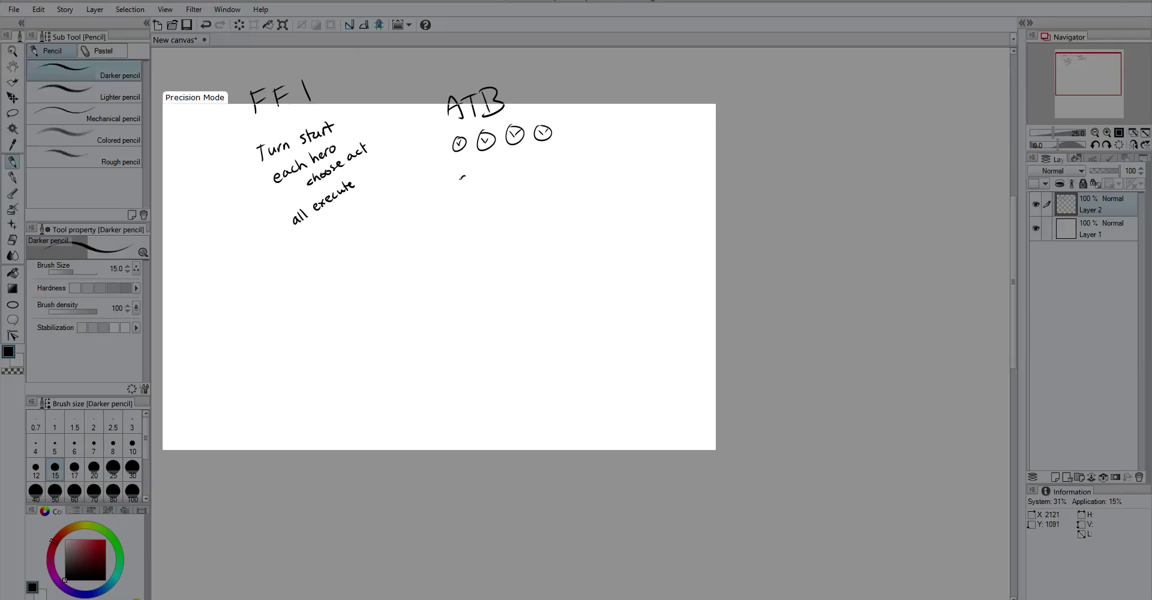
- Write 'any ready hero choose act execute' and draw a curved arrow into the first clock
{"action": "mouse_move", "coordinate": [469, 175]}
{"action": "left_mouse_down"}
{"action": "mouse_move", "coordinate": [484, 189]}
{"action": "mouse_move", "coordinate": [563, 161]}
{"action": "left_mouse_up"}
{"action": "left_click_drag", "start_coordinate": [500, 189], "coordinate": [550, 188]}
{"action": "left_click_drag", "start_coordinate": [556, 180], "coordinate": [555, 185]}
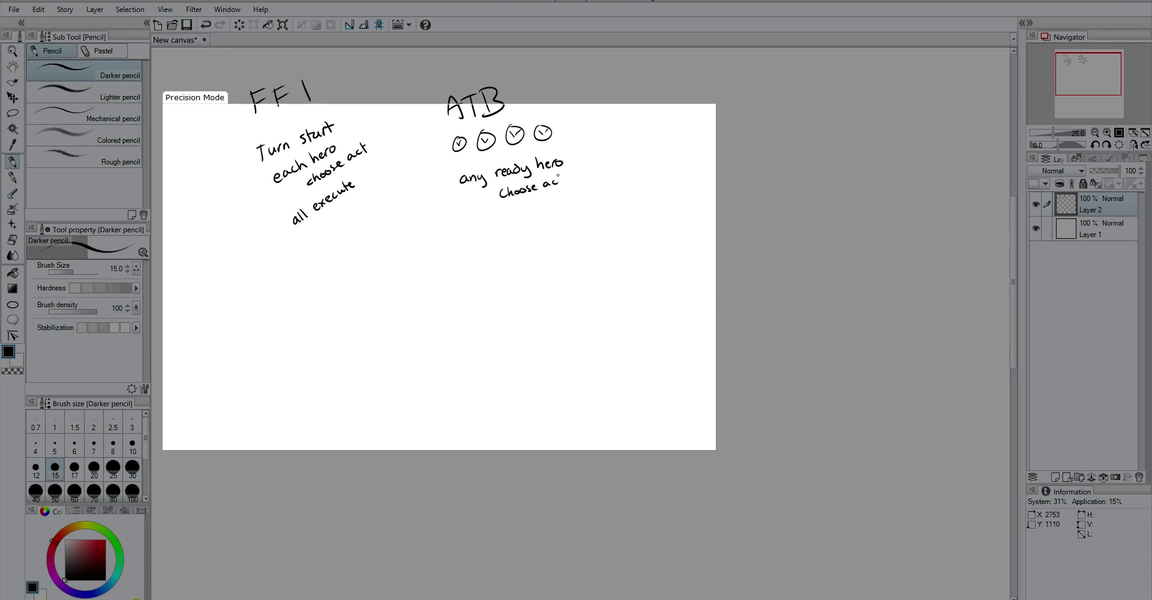
{"action": "left_click_drag", "start_coordinate": [505, 212], "coordinate": [543, 201]}
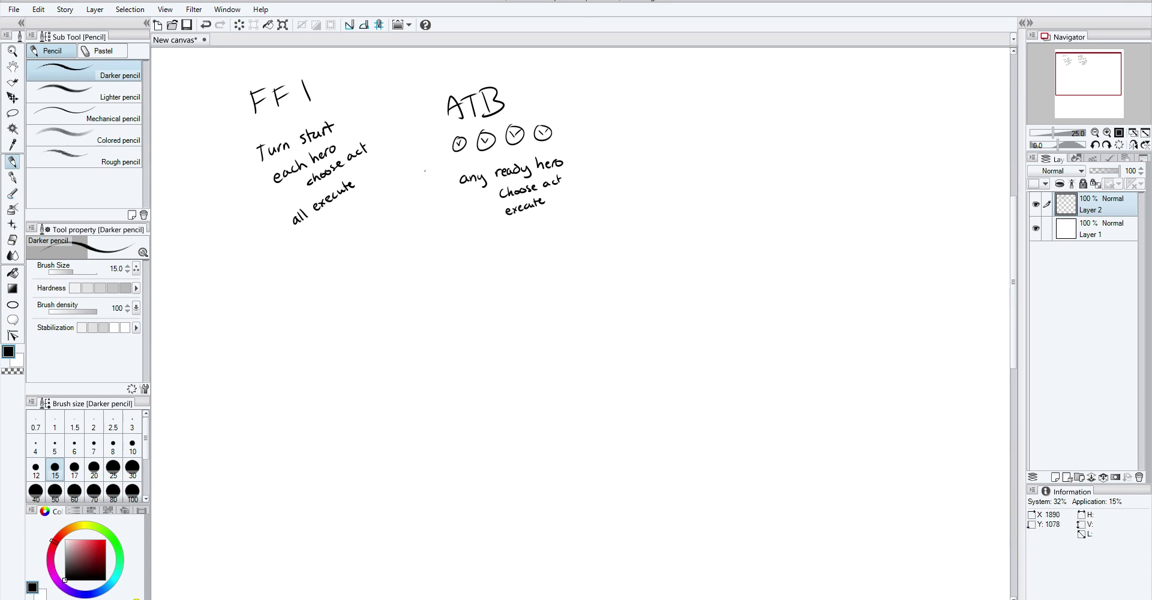
{"action": "left_click_drag", "start_coordinate": [422, 178], "coordinate": [449, 157]}
- Draw a curved arrow under 'any ready hero', undo it, and redraw it toward 'choose act'
{"action": "mouse_move", "coordinate": [428, 221]}
{"action": "left_mouse_down"}
{"action": "mouse_move", "coordinate": [485, 186]}
{"action": "mouse_move", "coordinate": [443, 210]}
{"action": "mouse_move", "coordinate": [484, 208]}
{"action": "left_mouse_up"}
{"action": "key", "text": "ctrl+z"}
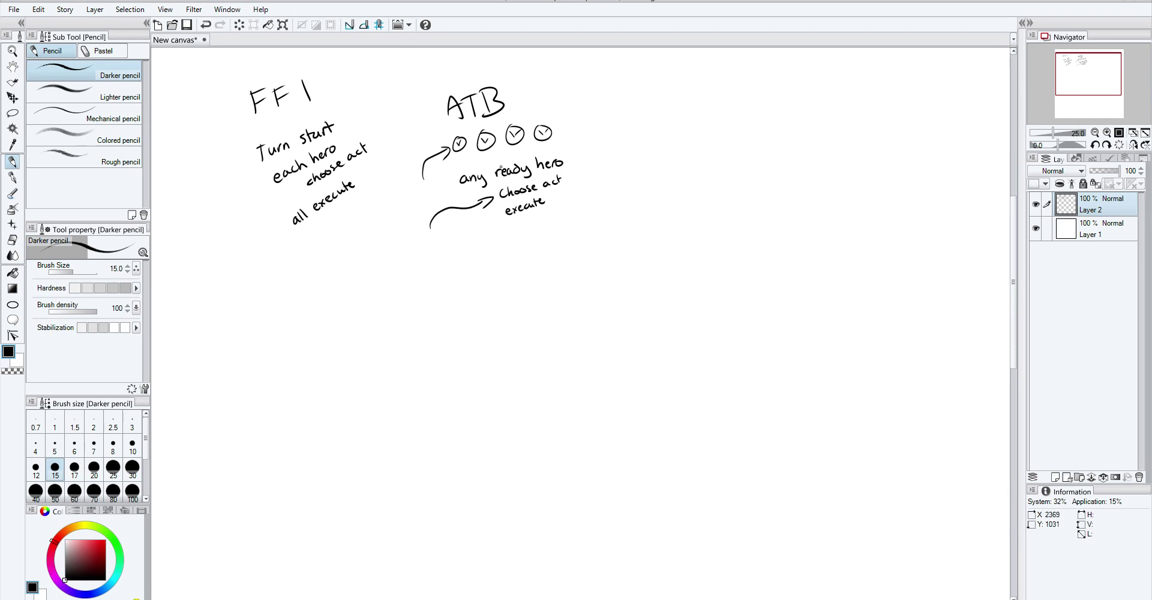
{"action": "left_click", "coordinate": [507, 166]}
- Add small arrows at the clock circles and beside 'choose act', undoing stray curves and scribbles
{"action": "mouse_move", "coordinate": [535, 104]}
{"action": "left_mouse_down"}
{"action": "mouse_move", "coordinate": [527, 122]}
{"action": "mouse_move", "coordinate": [548, 123]}
{"action": "mouse_move", "coordinate": [492, 127]}
{"action": "left_mouse_up"}
{"action": "left_click_drag", "start_coordinate": [472, 126], "coordinate": [471, 138]}
{"action": "left_click_drag", "start_coordinate": [575, 172], "coordinate": [566, 175]}
{"action": "left_click_drag", "start_coordinate": [454, 162], "coordinate": [467, 167]}
{"action": "key", "text": "ctrl+z"}
{"action": "mouse_move", "coordinate": [583, 167]}
{"action": "left_mouse_down"}
{"action": "mouse_move", "coordinate": [510, 198]}
{"action": "mouse_move", "coordinate": [570, 171]}
{"action": "left_mouse_up"}
{"action": "key", "text": "ctrl+z"}
- Draw a large loop around the ATB notes after discarding trial ellipses around the clocks
{"action": "mouse_move", "coordinate": [557, 94]}
{"action": "left_mouse_down"}
{"action": "mouse_move", "coordinate": [566, 103]}
{"action": "mouse_move", "coordinate": [517, 117]}
{"action": "mouse_move", "coordinate": [542, 98]}
{"action": "mouse_move", "coordinate": [477, 131]}
{"action": "mouse_move", "coordinate": [498, 159]}
{"action": "left_mouse_up"}
{"action": "mouse_move", "coordinate": [462, 127]}
{"action": "left_mouse_down"}
{"action": "mouse_move", "coordinate": [455, 144]}
{"action": "mouse_move", "coordinate": [471, 198]}
{"action": "left_mouse_up"}
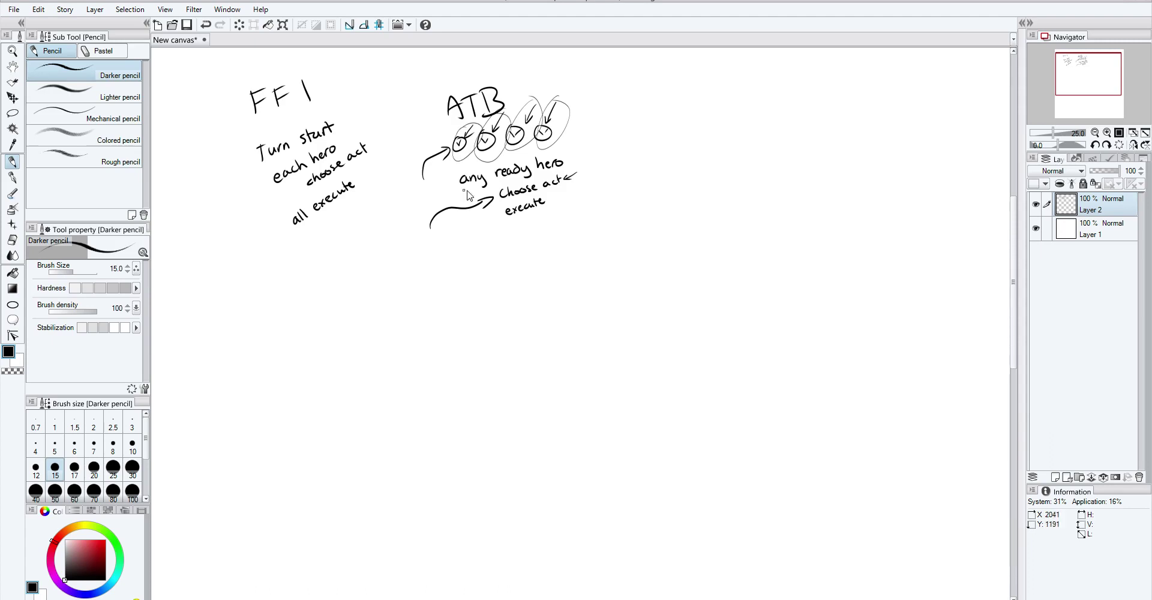
{"action": "key", "text": "ctrl+z"}
{"action": "key", "text": "ctrl+z"}
{"action": "key", "text": "ctrl+z"}
{"action": "key", "text": "ctrl+z"}
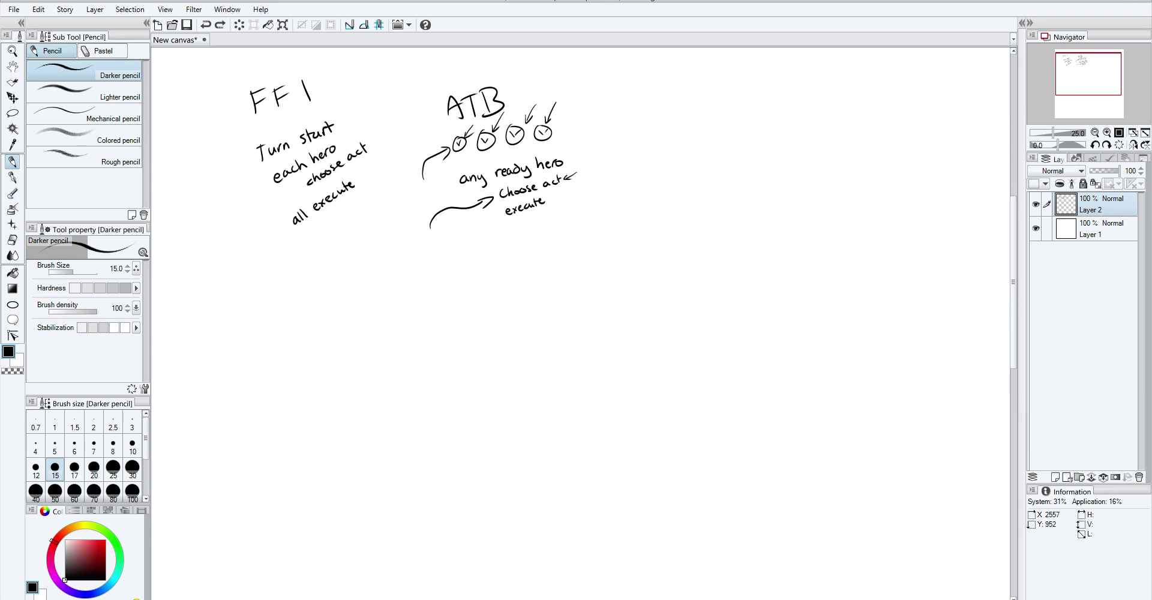
{"action": "mouse_move", "coordinate": [474, 59]}
{"action": "left_mouse_down"}
{"action": "mouse_move", "coordinate": [516, 273]}
{"action": "mouse_move", "coordinate": [459, 296]}
{"action": "left_mouse_up"}
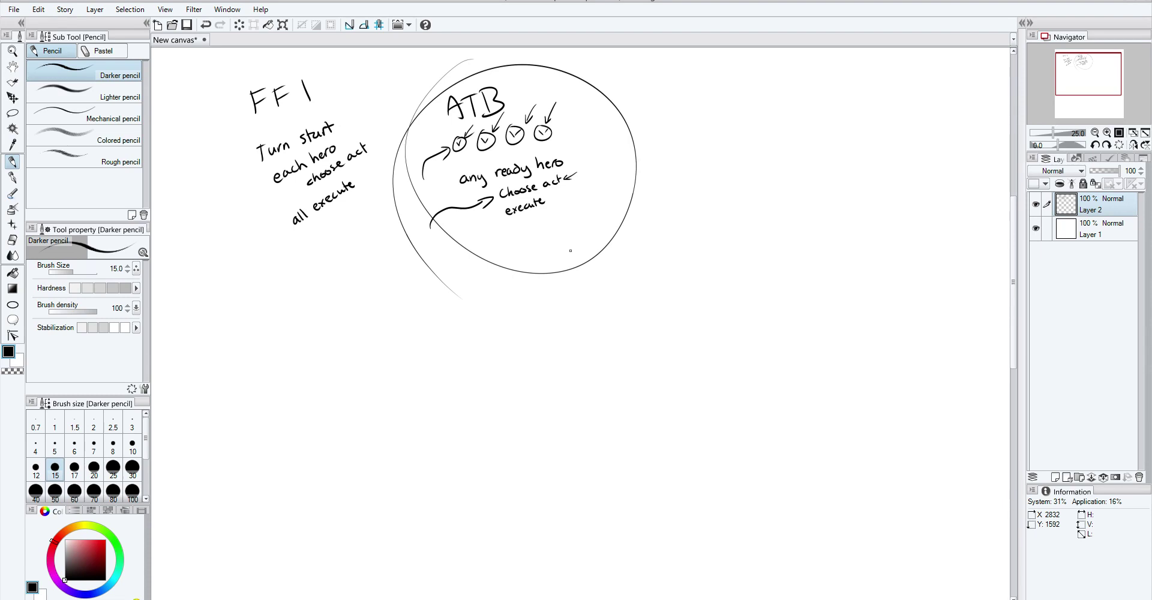
- Remove the loop around the ATB notes and write the 'FFT' heading to their right
{"action": "key", "text": "ctrl+z"}
{"action": "key", "text": "ctrl+z"}
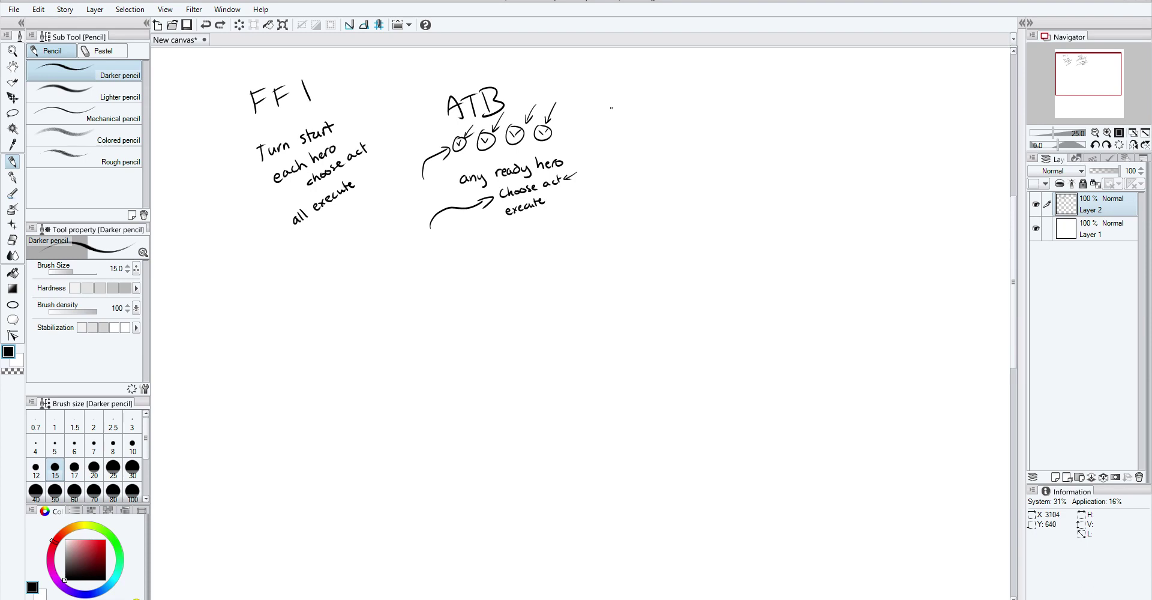
{"action": "left_click_drag", "start_coordinate": [641, 96], "coordinate": [642, 116]}
{"action": "mouse_move", "coordinate": [641, 96]}
{"action": "left_mouse_down"}
{"action": "mouse_move", "coordinate": [659, 93]}
{"action": "mouse_move", "coordinate": [655, 105]}
{"action": "left_mouse_up"}
{"action": "mouse_move", "coordinate": [665, 96]}
{"action": "left_mouse_down"}
{"action": "mouse_move", "coordinate": [665, 117]}
{"action": "mouse_move", "coordinate": [680, 94]}
{"action": "left_mouse_up"}
{"action": "left_click_drag", "start_coordinate": [664, 107], "coordinate": [694, 118]}
{"action": "left_click_drag", "start_coordinate": [679, 98], "coordinate": [708, 87]}
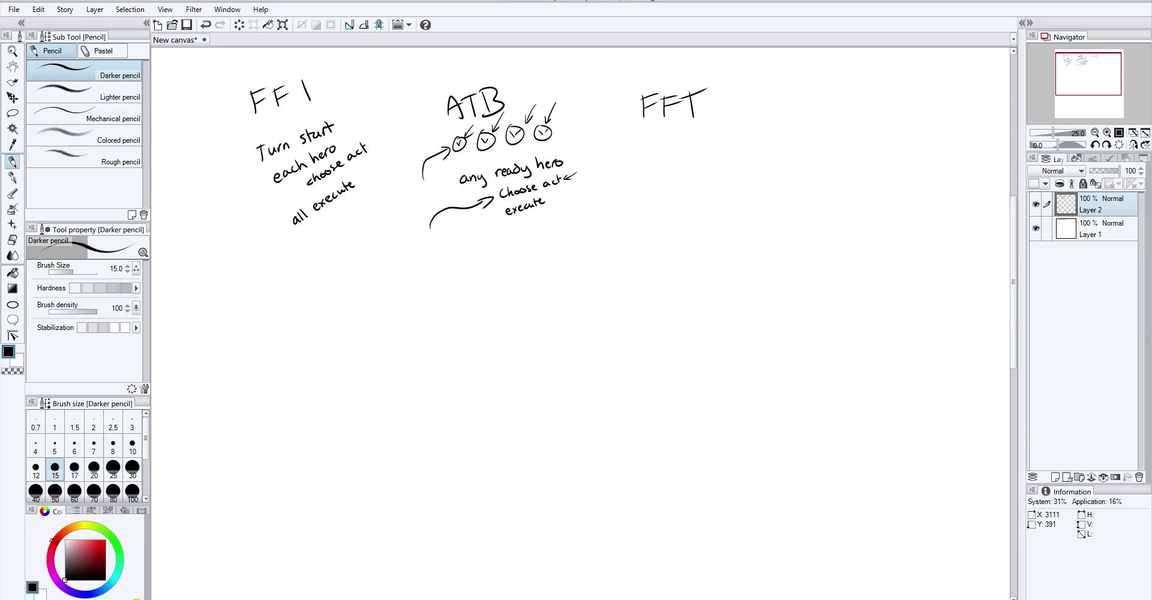
- Draw a slanted hatched grid under the FFT heading, undoing one stray stroke
{"action": "left_click_drag", "start_coordinate": [624, 152], "coordinate": [646, 270]}
{"action": "mouse_move", "coordinate": [632, 146]}
{"action": "left_mouse_down"}
{"action": "mouse_move", "coordinate": [643, 258]}
{"action": "mouse_move", "coordinate": [637, 179]}
{"action": "mouse_move", "coordinate": [666, 285]}
{"action": "left_mouse_up"}
{"action": "mouse_move", "coordinate": [637, 151]}
{"action": "left_mouse_down"}
{"action": "mouse_move", "coordinate": [665, 277]}
{"action": "mouse_move", "coordinate": [680, 259]}
{"action": "left_mouse_up"}
{"action": "mouse_move", "coordinate": [618, 174]}
{"action": "left_mouse_down"}
{"action": "mouse_move", "coordinate": [663, 155]}
{"action": "mouse_move", "coordinate": [658, 175]}
{"action": "left_mouse_up"}
{"action": "mouse_move", "coordinate": [636, 189]}
{"action": "left_mouse_down"}
{"action": "mouse_move", "coordinate": [662, 178]}
{"action": "mouse_move", "coordinate": [661, 191]}
{"action": "left_mouse_up"}
{"action": "mouse_move", "coordinate": [640, 211]}
{"action": "left_mouse_down"}
{"action": "mouse_move", "coordinate": [658, 204]}
{"action": "mouse_move", "coordinate": [661, 218]}
{"action": "left_mouse_up"}
{"action": "left_click_drag", "start_coordinate": [647, 238], "coordinate": [664, 233]}
{"action": "left_click_drag", "start_coordinate": [641, 257], "coordinate": [671, 245]}
{"action": "mouse_move", "coordinate": [627, 181]}
{"action": "left_mouse_down"}
{"action": "mouse_move", "coordinate": [645, 170]}
{"action": "mouse_move", "coordinate": [630, 191]}
{"action": "mouse_move", "coordinate": [649, 276]}
{"action": "mouse_move", "coordinate": [627, 206]}
{"action": "mouse_move", "coordinate": [645, 282]}
{"action": "left_mouse_up"}
{"action": "key", "text": "ctrl+z"}
- Extend the grid leftward with another diagonal and more crossing lines
{"action": "left_click_drag", "start_coordinate": [612, 172], "coordinate": [637, 286]}
{"action": "left_click_drag", "start_coordinate": [619, 196], "coordinate": [646, 191]}
{"action": "left_click_drag", "start_coordinate": [618, 216], "coordinate": [651, 205]}
{"action": "mouse_move", "coordinate": [627, 228]}
{"action": "left_mouse_down"}
{"action": "mouse_move", "coordinate": [651, 214]}
{"action": "mouse_move", "coordinate": [655, 223]}
{"action": "left_mouse_up"}
{"action": "mouse_move", "coordinate": [628, 247]}
{"action": "left_mouse_down"}
{"action": "mouse_move", "coordinate": [662, 231]}
{"action": "mouse_move", "coordinate": [659, 241]}
{"action": "left_mouse_up"}
{"action": "mouse_move", "coordinate": [627, 267]}
{"action": "left_mouse_down"}
{"action": "mouse_move", "coordinate": [666, 248]}
{"action": "mouse_move", "coordinate": [663, 257]}
{"action": "left_mouse_up"}
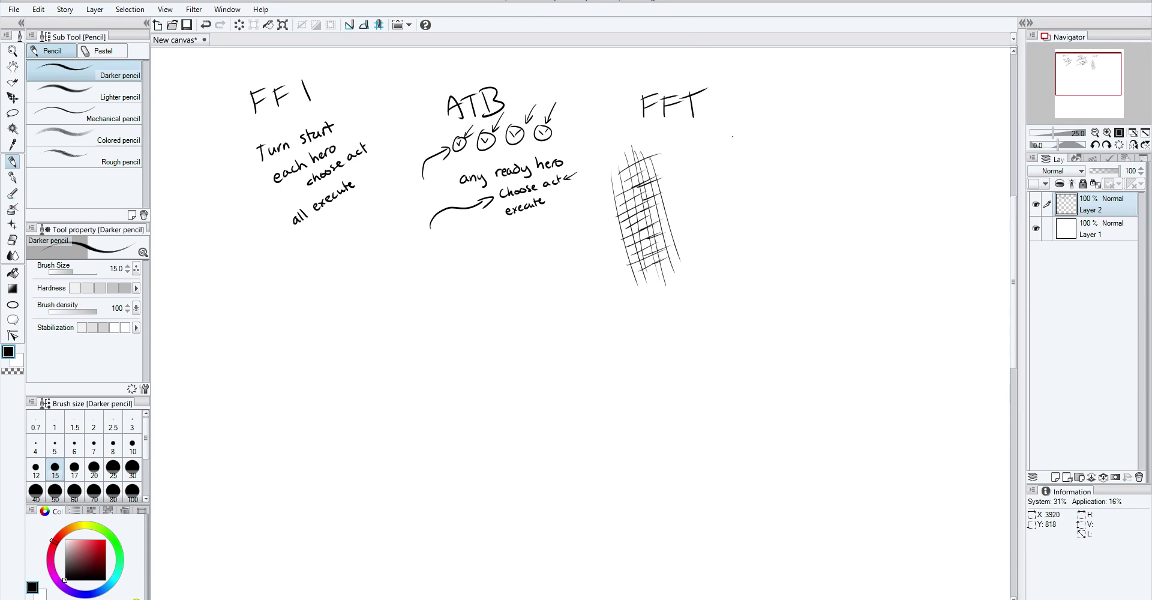
- Draw a stack of turn-order boxes right of the grid with a curved arrow and 'ready hero choose exec'
{"action": "mouse_move", "coordinate": [747, 147]}
{"action": "left_mouse_down"}
{"action": "mouse_move", "coordinate": [734, 170]}
{"action": "mouse_move", "coordinate": [750, 171]}
{"action": "mouse_move", "coordinate": [734, 179]}
{"action": "mouse_move", "coordinate": [745, 185]}
{"action": "mouse_move", "coordinate": [753, 178]}
{"action": "mouse_move", "coordinate": [756, 222]}
{"action": "left_mouse_up"}
{"action": "mouse_move", "coordinate": [749, 229]}
{"action": "left_mouse_down"}
{"action": "mouse_move", "coordinate": [737, 234]}
{"action": "mouse_move", "coordinate": [753, 234]}
{"action": "left_mouse_up"}
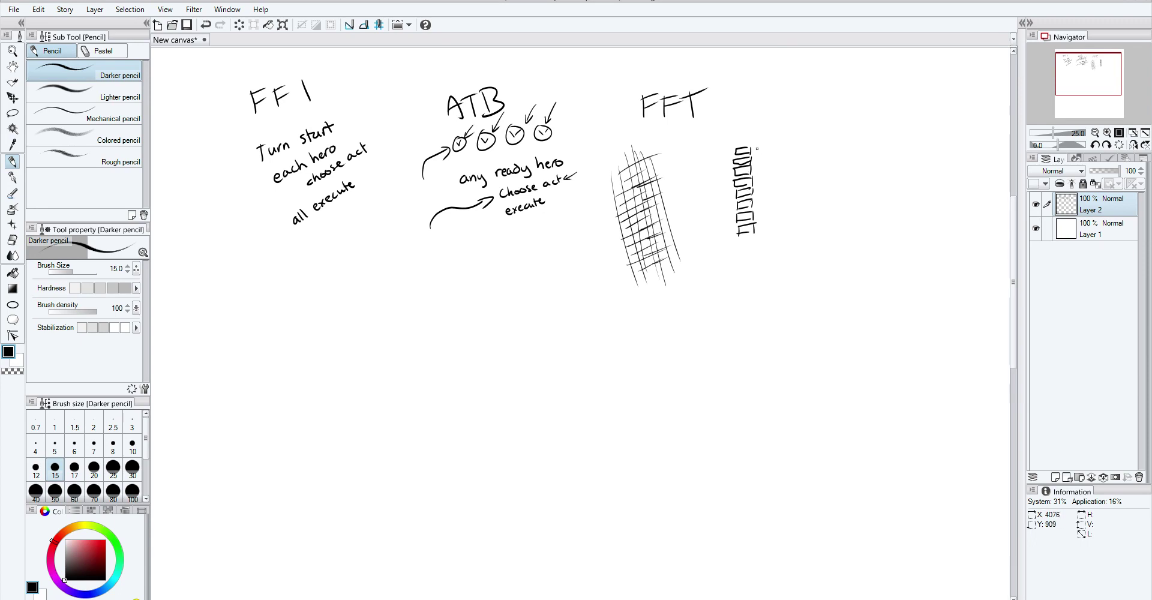
{"action": "left_click_drag", "start_coordinate": [758, 147], "coordinate": [801, 160]}
{"action": "left_click_drag", "start_coordinate": [804, 166], "coordinate": [829, 170]}
{"action": "mouse_move", "coordinate": [831, 159]}
{"action": "left_mouse_down"}
{"action": "mouse_move", "coordinate": [831, 177]}
{"action": "mouse_move", "coordinate": [849, 165]}
{"action": "left_mouse_up"}
{"action": "left_click_drag", "start_coordinate": [849, 162], "coordinate": [861, 160]}
{"action": "mouse_move", "coordinate": [860, 160]}
{"action": "left_mouse_down"}
{"action": "mouse_move", "coordinate": [833, 182]}
{"action": "mouse_move", "coordinate": [853, 181]}
{"action": "mouse_move", "coordinate": [835, 195]}
{"action": "mouse_move", "coordinate": [850, 194]}
{"action": "left_mouse_up"}
{"action": "left_click_drag", "start_coordinate": [847, 192], "coordinate": [856, 193]}
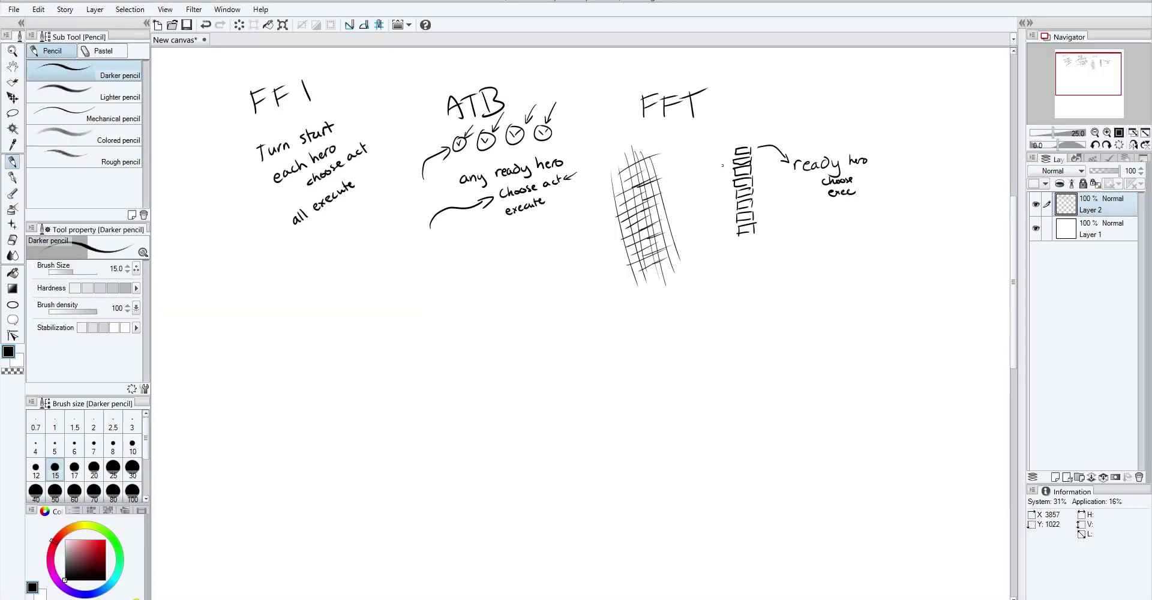
- Add more boxes at the bottom of the stack, undoing a stray stroke and a loop beside it
{"action": "left_click_drag", "start_coordinate": [728, 151], "coordinate": [727, 172]}
{"action": "key", "text": "ctrl+z"}
{"action": "left_click_drag", "start_coordinate": [741, 237], "coordinate": [754, 254]}
{"action": "left_click_drag", "start_coordinate": [739, 249], "coordinate": [755, 272]}
{"action": "mouse_move", "coordinate": [733, 147]}
{"action": "left_mouse_down"}
{"action": "mouse_move", "coordinate": [715, 179]}
{"action": "mouse_move", "coordinate": [731, 183]}
{"action": "mouse_move", "coordinate": [715, 174]}
{"action": "mouse_move", "coordinate": [735, 214]}
{"action": "left_mouse_up"}
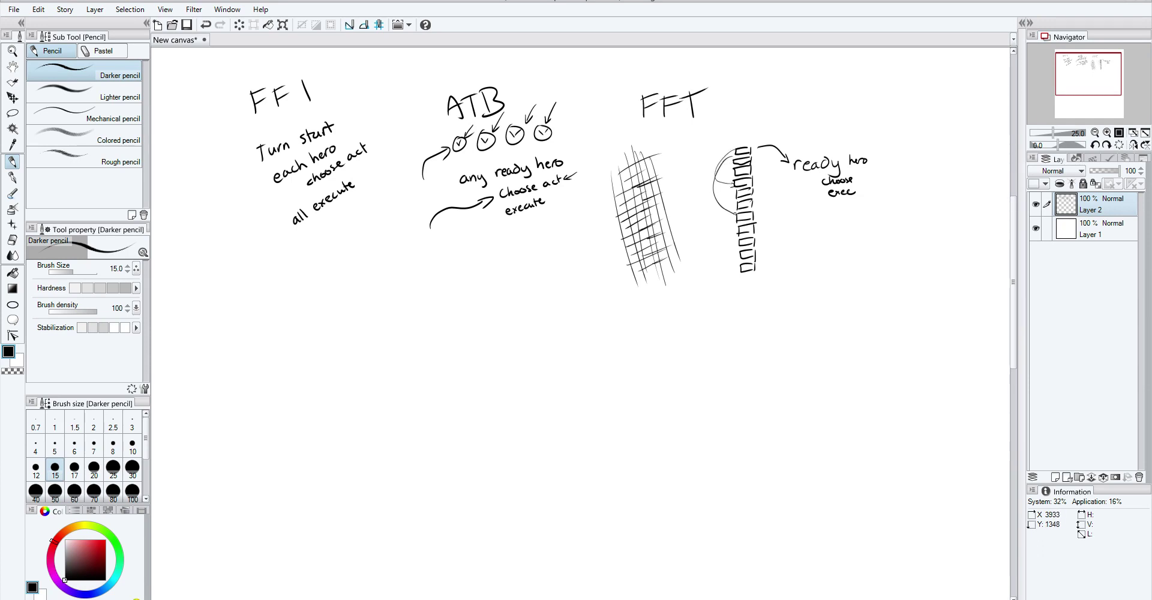
{"action": "left_click_drag", "start_coordinate": [728, 156], "coordinate": [735, 232]}
{"action": "key", "text": "ctrl+z"}
{"action": "key", "text": "ctrl+z"}
{"action": "key", "text": "ctrl+z"}
- Mark a cell inside the FFT grid and draw a curved arrow toward the grid's left side
{"action": "left_click_drag", "start_coordinate": [633, 182], "coordinate": [650, 165]}
{"action": "left_click_drag", "start_coordinate": [578, 225], "coordinate": [616, 222]}
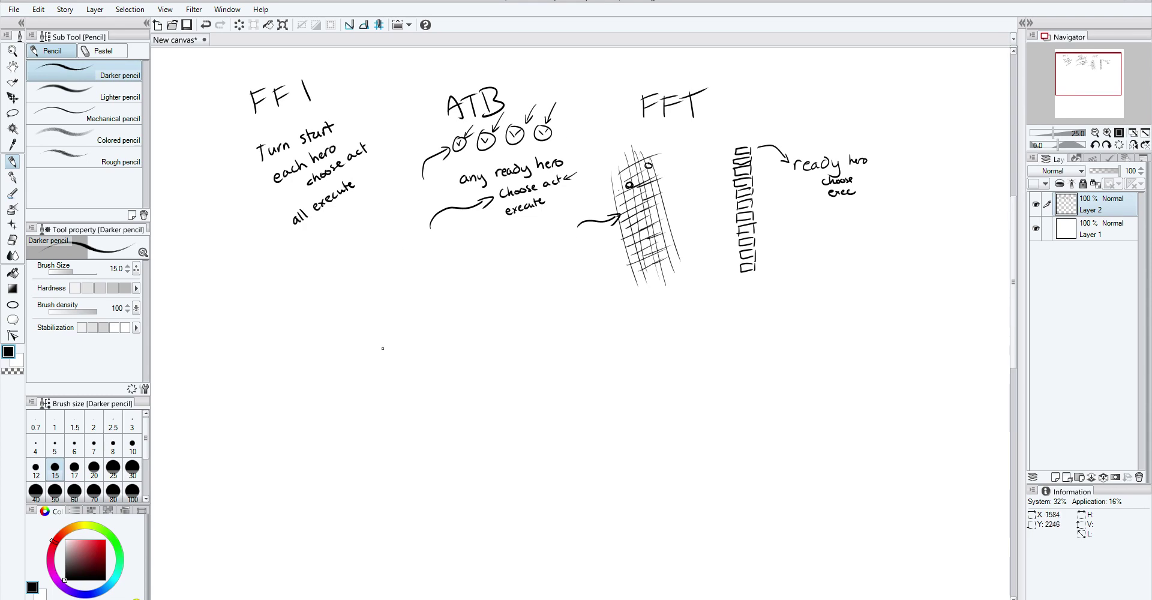
- Handwrite 'Radiant' with 'Historia' beneath it, below the FF I and ATB notes
{"action": "mouse_move", "coordinate": [361, 337]}
{"action": "left_mouse_down"}
{"action": "mouse_move", "coordinate": [365, 366]}
{"action": "mouse_move", "coordinate": [380, 359]}
{"action": "left_mouse_up"}
{"action": "mouse_move", "coordinate": [381, 346]}
{"action": "left_mouse_down"}
{"action": "mouse_move", "coordinate": [398, 351]}
{"action": "mouse_move", "coordinate": [433, 329]}
{"action": "left_mouse_up"}
{"action": "mouse_move", "coordinate": [438, 314]}
{"action": "left_mouse_down"}
{"action": "mouse_move", "coordinate": [437, 329]}
{"action": "mouse_move", "coordinate": [444, 316]}
{"action": "left_mouse_up"}
{"action": "mouse_move", "coordinate": [378, 370]}
{"action": "left_mouse_down"}
{"action": "mouse_move", "coordinate": [384, 394]}
{"action": "mouse_move", "coordinate": [391, 388]}
{"action": "left_mouse_up"}
{"action": "left_click_drag", "start_coordinate": [382, 382], "coordinate": [408, 378]}
{"action": "left_click_drag", "start_coordinate": [403, 367], "coordinate": [435, 351]}
{"action": "left_click_drag", "start_coordinate": [442, 348], "coordinate": [440, 349]}
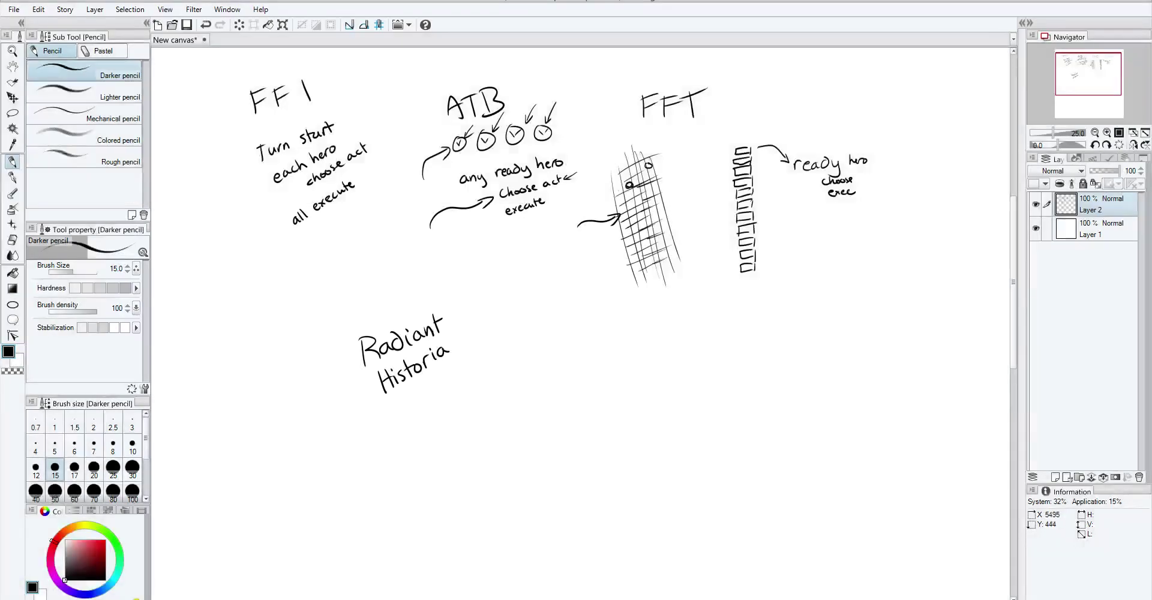
- Undo a stray stroke below the heading and pan the canvas to the space below it
{"action": "left_click_drag", "start_coordinate": [1089, 67], "coordinate": [1091, 74]}
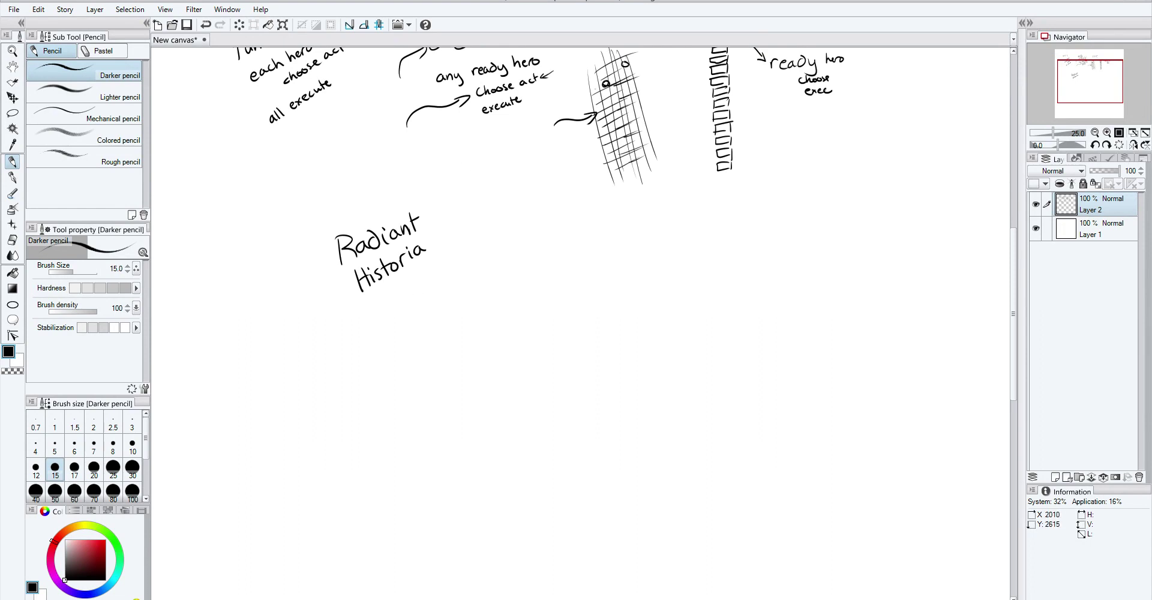
{"action": "left_click_drag", "start_coordinate": [414, 306], "coordinate": [421, 336]}
{"action": "key", "text": "ctrl+z"}
{"action": "mouse_move", "coordinate": [1080, 66]}
{"action": "left_mouse_down"}
{"action": "mouse_move", "coordinate": [1086, 53]}
{"action": "mouse_move", "coordinate": [1087, 85]}
{"action": "left_mouse_up"}
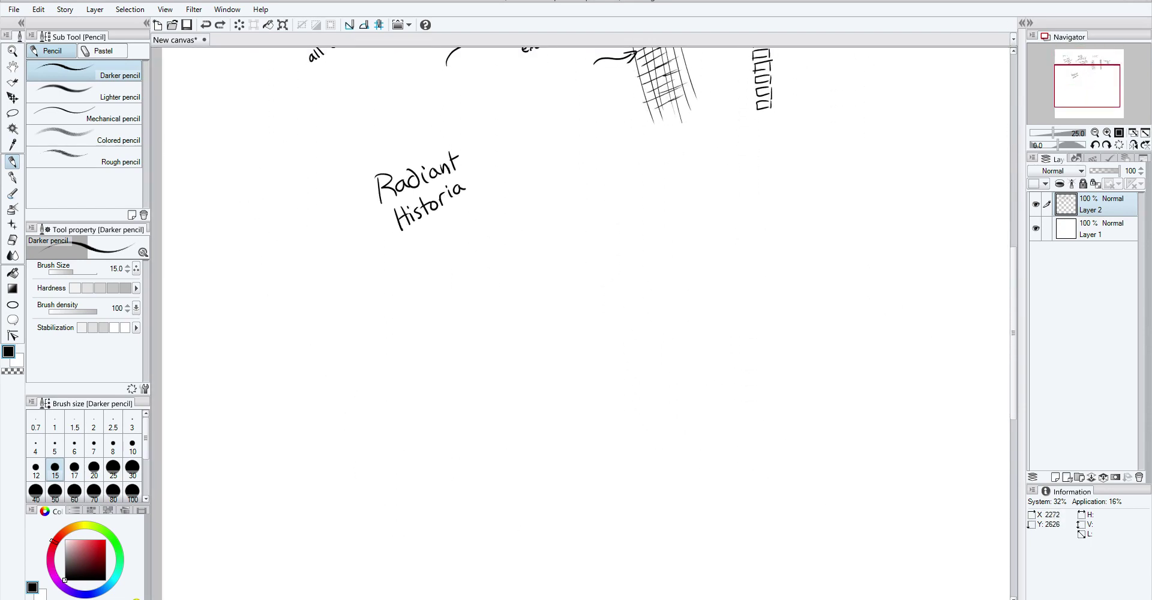
- Draw a small slanted grid below Radiant Historia, with a mark beside it and one marked cell
{"action": "mouse_move", "coordinate": [490, 259]}
{"action": "left_mouse_down"}
{"action": "mouse_move", "coordinate": [505, 317]}
{"action": "mouse_move", "coordinate": [512, 259]}
{"action": "mouse_move", "coordinate": [534, 315]}
{"action": "left_mouse_up"}
{"action": "left_click_drag", "start_coordinate": [525, 251], "coordinate": [548, 309]}
{"action": "left_click_drag", "start_coordinate": [489, 257], "coordinate": [520, 247]}
{"action": "mouse_move", "coordinate": [492, 274]}
{"action": "left_mouse_down"}
{"action": "mouse_move", "coordinate": [515, 267]}
{"action": "mouse_move", "coordinate": [536, 258]}
{"action": "left_mouse_up"}
{"action": "left_click_drag", "start_coordinate": [495, 295], "coordinate": [541, 280]}
{"action": "left_click_drag", "start_coordinate": [502, 316], "coordinate": [555, 297]}
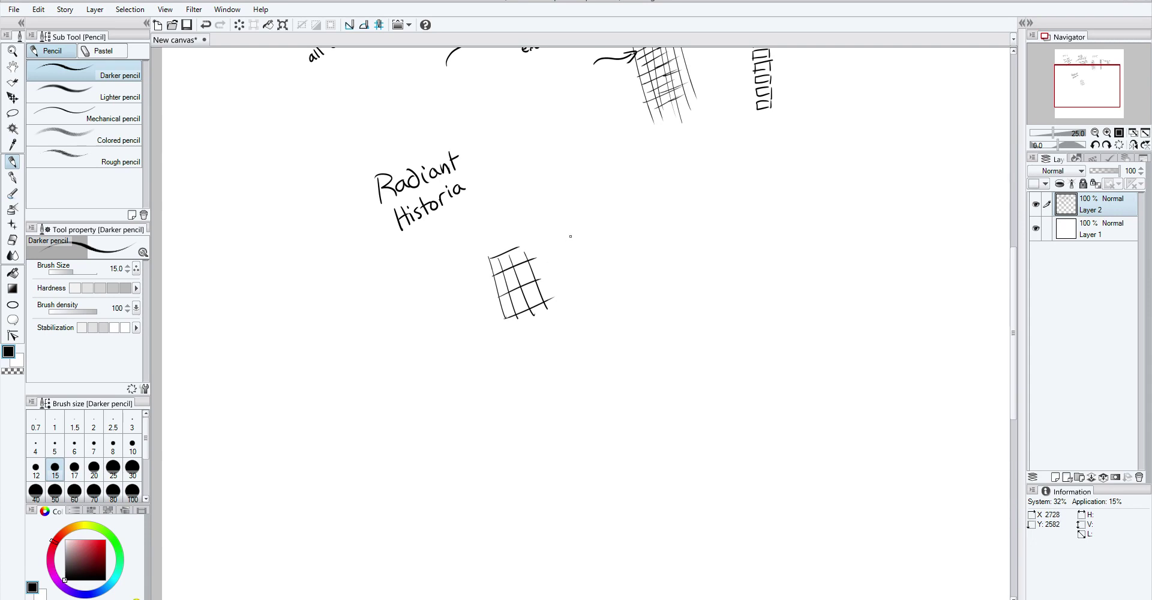
{"action": "left_click_drag", "start_coordinate": [571, 237], "coordinate": [578, 257]}
{"action": "left_click_drag", "start_coordinate": [523, 301], "coordinate": [520, 308]}
- Draw a column of short dashes right of the grid, undoing a connecting line to the grid
{"action": "left_click_drag", "start_coordinate": [594, 197], "coordinate": [606, 203]}
{"action": "left_click_drag", "start_coordinate": [595, 201], "coordinate": [611, 212]}
{"action": "left_click_drag", "start_coordinate": [600, 210], "coordinate": [616, 221]}
{"action": "left_click_drag", "start_coordinate": [605, 220], "coordinate": [624, 236]}
{"action": "left_click_drag", "start_coordinate": [613, 236], "coordinate": [632, 251]}
{"action": "left_click_drag", "start_coordinate": [621, 254], "coordinate": [632, 262]}
{"action": "left_click_drag", "start_coordinate": [565, 236], "coordinate": [536, 294]}
{"action": "key", "text": "ctrl+z"}
{"action": "key", "text": "ctrl+z"}
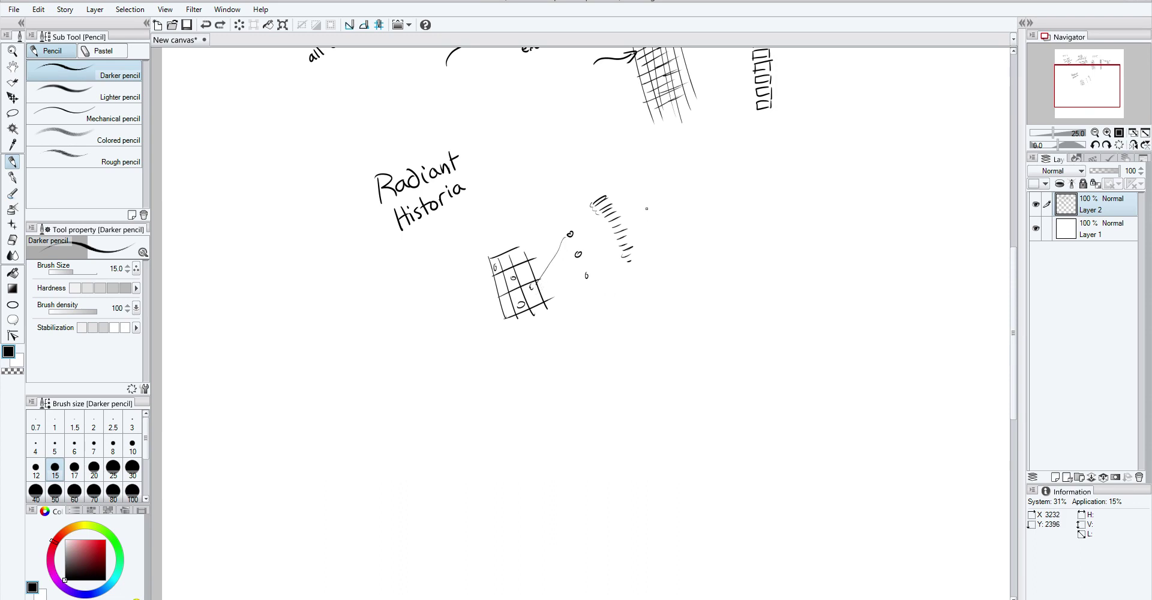
{"action": "key", "text": "ctrl+z"}
- Mark another cell, fill the lower-left cell dark, and draw a curved arrow beneath the grid
{"action": "mouse_move", "coordinate": [513, 279]}
{"action": "left_mouse_down"}
{"action": "mouse_move", "coordinate": [502, 283]}
{"action": "mouse_move", "coordinate": [508, 309]}
{"action": "mouse_move", "coordinate": [524, 316]}
{"action": "left_mouse_up"}
{"action": "left_click_drag", "start_coordinate": [492, 259], "coordinate": [508, 313]}
{"action": "mouse_move", "coordinate": [489, 269]}
{"action": "left_mouse_down"}
{"action": "mouse_move", "coordinate": [509, 315]}
{"action": "mouse_move", "coordinate": [507, 303]}
{"action": "left_mouse_up"}
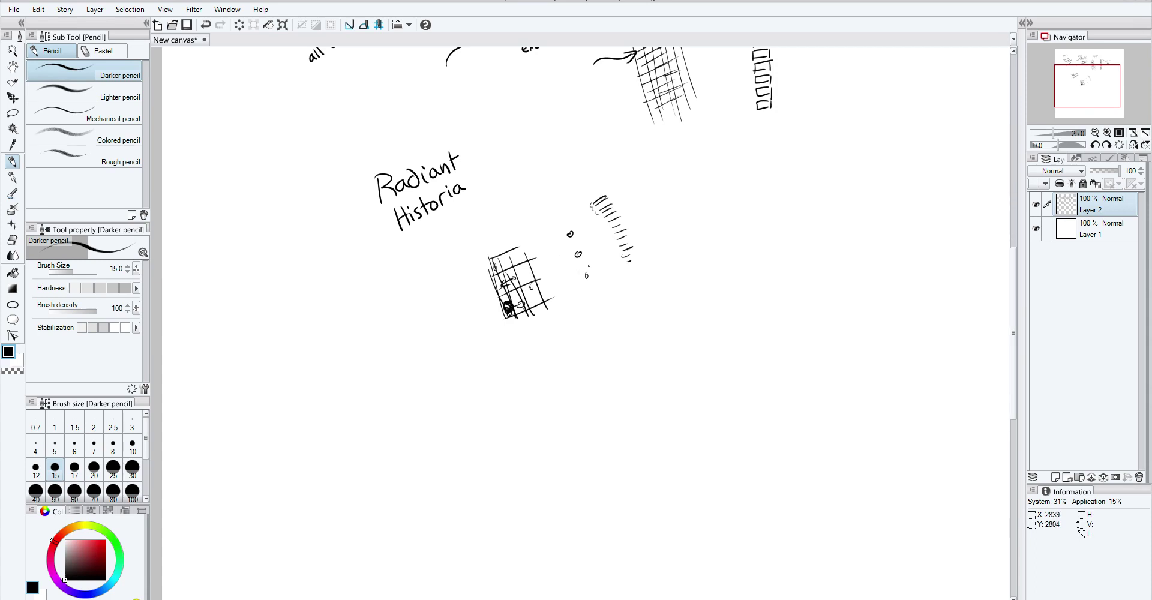
{"action": "mouse_move", "coordinate": [579, 307]}
{"action": "left_mouse_down"}
{"action": "mouse_move", "coordinate": [514, 318]}
{"action": "mouse_move", "coordinate": [523, 331]}
{"action": "left_mouse_up"}
{"action": "left_click_drag", "start_coordinate": [504, 302], "coordinate": [509, 312]}
- Scroll the canvas up to bring the FFT box stack back into view
{"action": "scroll", "coordinate": [576, 300], "scroll_direction": "up", "scroll_amount": 3}
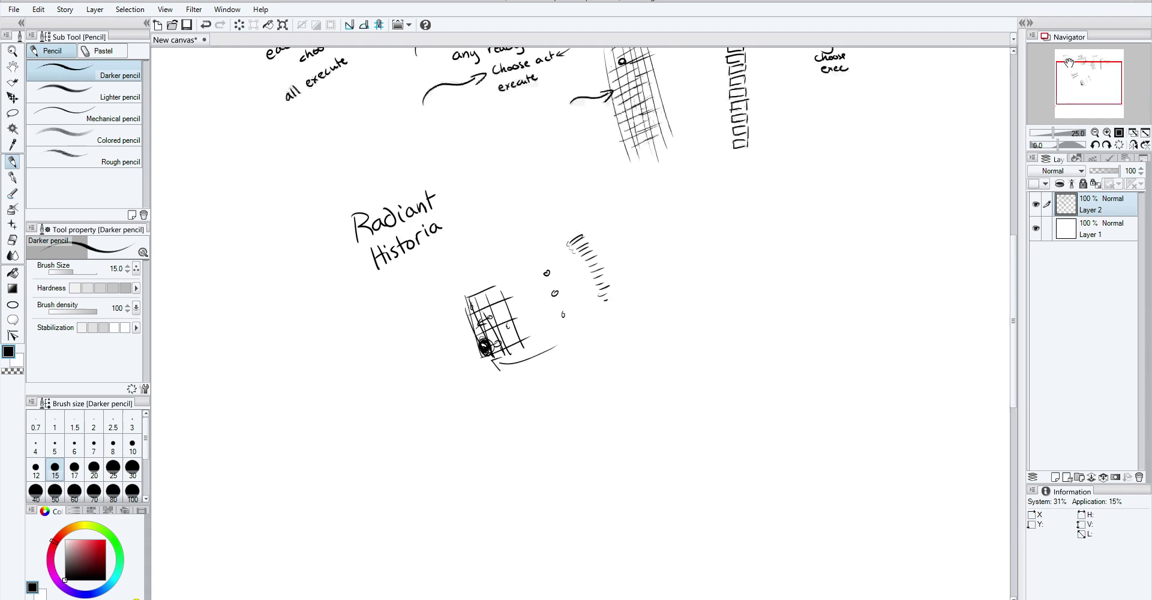
- Undo the bracket beside the box stack and write 'Thief' beside the dash column
{"action": "left_click_drag", "start_coordinate": [718, 79], "coordinate": [718, 107]}
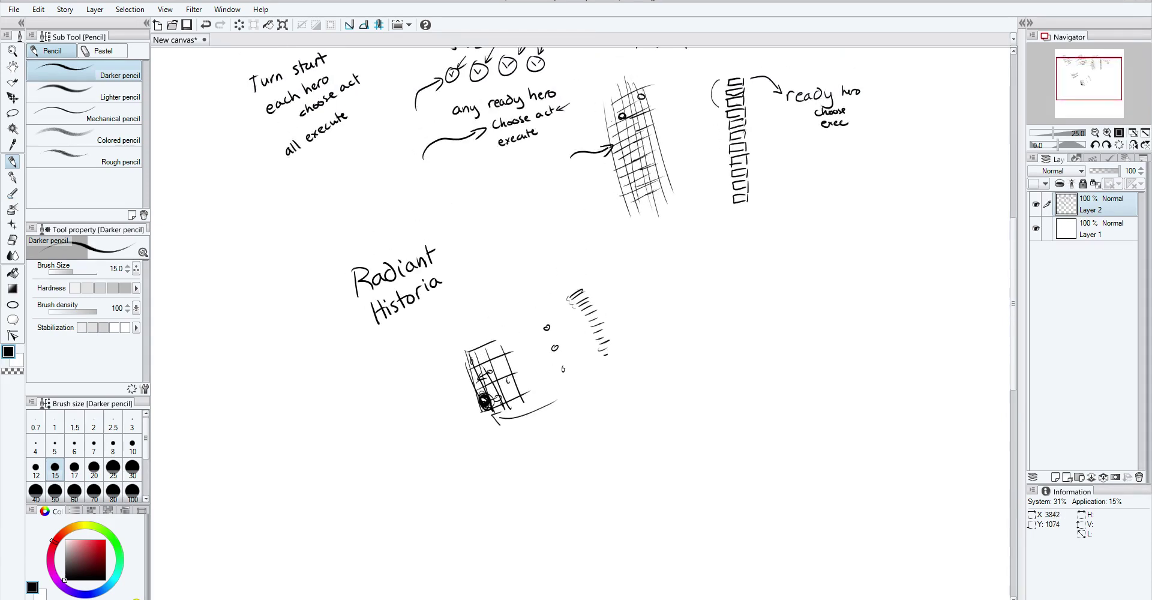
{"action": "key", "text": "ctrl+z"}
{"action": "mouse_move", "coordinate": [629, 280]}
{"action": "left_mouse_down"}
{"action": "mouse_move", "coordinate": [629, 294]}
{"action": "mouse_move", "coordinate": [634, 278]}
{"action": "left_mouse_up"}
{"action": "left_click_drag", "start_coordinate": [636, 277], "coordinate": [654, 293]}
{"action": "mouse_move", "coordinate": [657, 278]}
{"action": "left_mouse_down"}
{"action": "mouse_move", "coordinate": [638, 307]}
{"action": "mouse_move", "coordinate": [648, 319]}
{"action": "mouse_move", "coordinate": [679, 303]}
{"action": "left_mouse_up"}
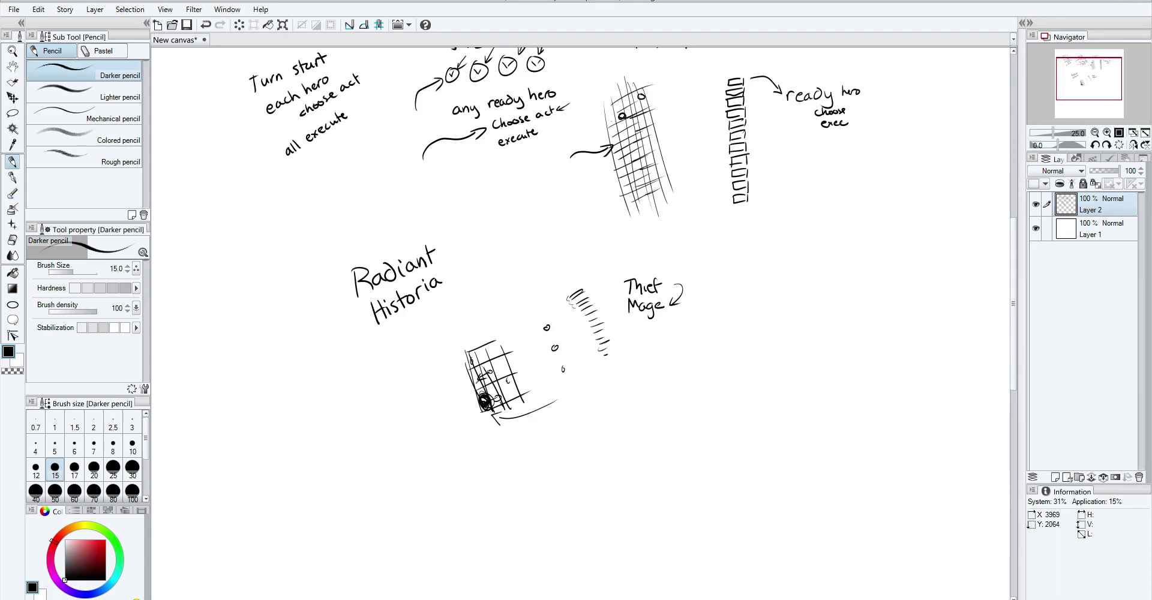
- Write 'Thief Thief mage' further right with a curved arrow down to 'mage', redrawn once
{"action": "left_click_drag", "start_coordinate": [735, 277], "coordinate": [734, 294]}
{"action": "left_click_drag", "start_coordinate": [728, 279], "coordinate": [754, 291]}
{"action": "left_click_drag", "start_coordinate": [757, 286], "coordinate": [765, 293]}
{"action": "mouse_move", "coordinate": [761, 283]}
{"action": "left_mouse_down"}
{"action": "mouse_move", "coordinate": [774, 281]}
{"action": "mouse_move", "coordinate": [740, 316]}
{"action": "left_mouse_up"}
{"action": "left_click_drag", "start_coordinate": [747, 301], "coordinate": [759, 315]}
{"action": "left_click_drag", "start_coordinate": [762, 311], "coordinate": [770, 314]}
{"action": "left_click_drag", "start_coordinate": [765, 307], "coordinate": [777, 305]}
{"action": "mouse_move", "coordinate": [736, 339]}
{"action": "left_mouse_down"}
{"action": "mouse_move", "coordinate": [766, 326]}
{"action": "mouse_move", "coordinate": [763, 339]}
{"action": "mouse_move", "coordinate": [779, 322]}
{"action": "left_mouse_up"}
{"action": "left_click_drag", "start_coordinate": [774, 278], "coordinate": [788, 319]}
{"action": "key", "text": "ctrl+z"}
{"action": "key", "text": "ctrl+z"}
{"action": "left_click_drag", "start_coordinate": [780, 278], "coordinate": [794, 323]}
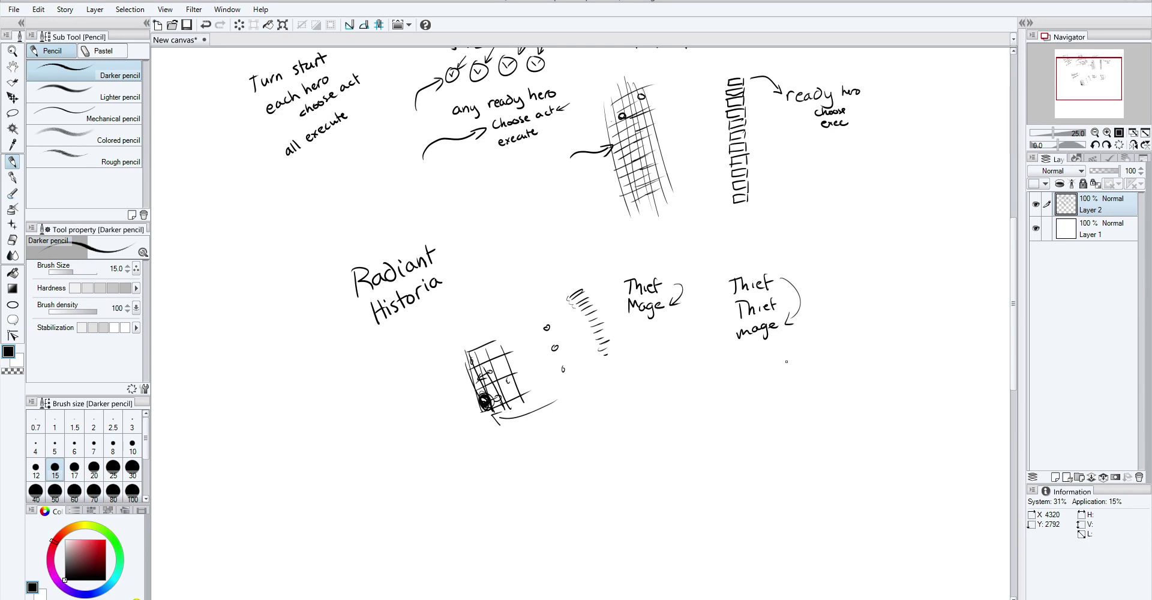
- Draw a large freehand loop around the Radiant Historia grid, dash column and Thief/Mage notes
{"action": "mouse_move", "coordinate": [830, 240]}
{"action": "left_mouse_down"}
{"action": "mouse_move", "coordinate": [404, 306]}
{"action": "mouse_move", "coordinate": [822, 258]}
{"action": "mouse_move", "coordinate": [806, 288]}
{"action": "mouse_move", "coordinate": [444, 330]}
{"action": "left_mouse_up"}
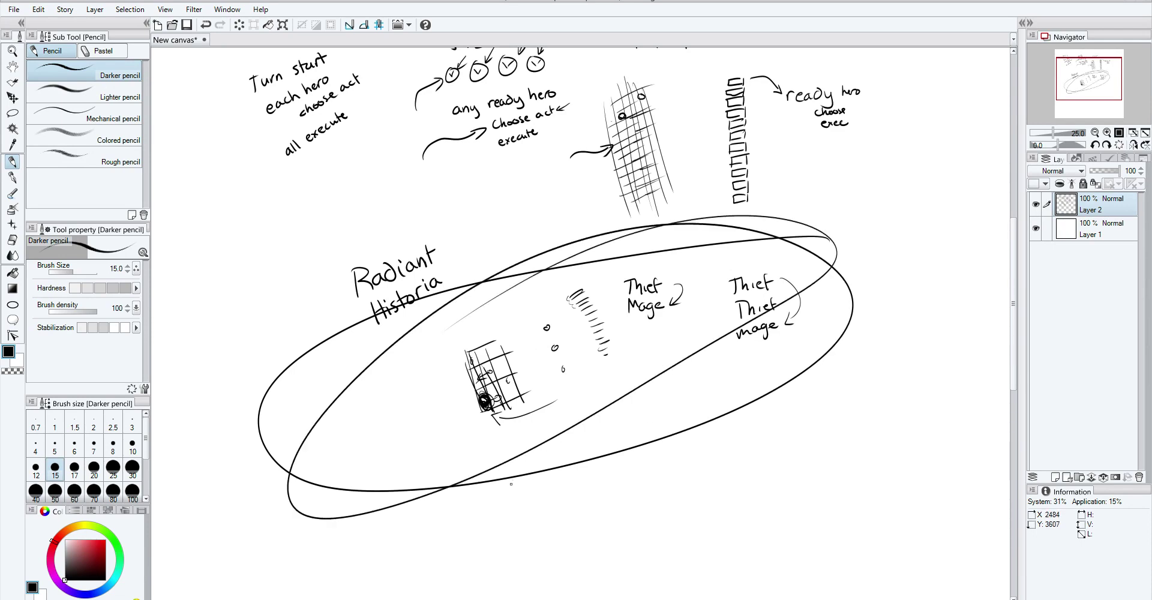